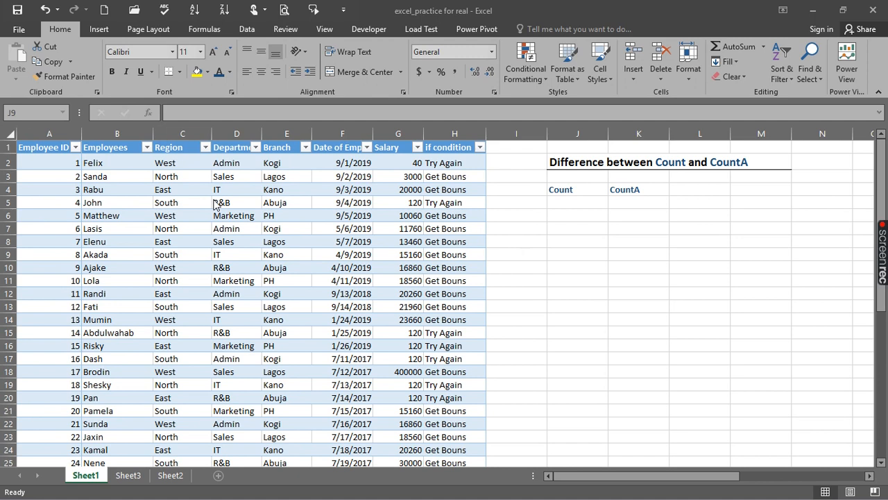
- Examine the Count and CountA headings in J4 and K4 alongside the Salary column values
click(577, 187)
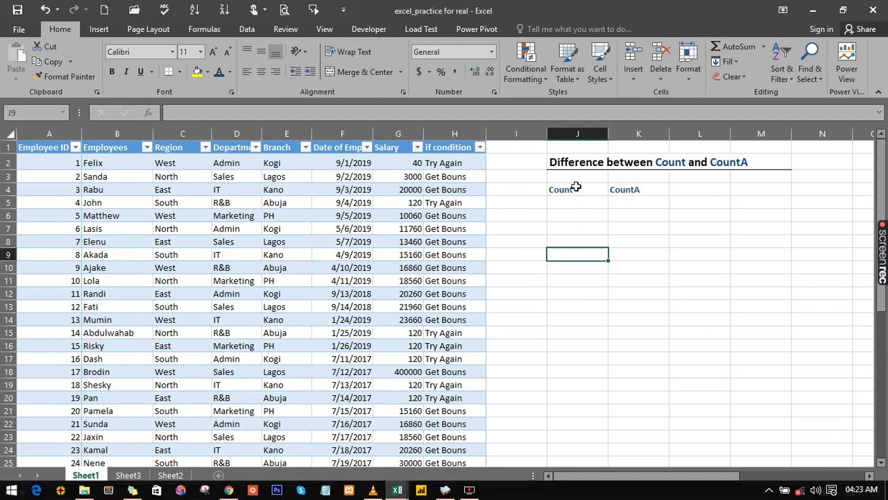
click(577, 187)
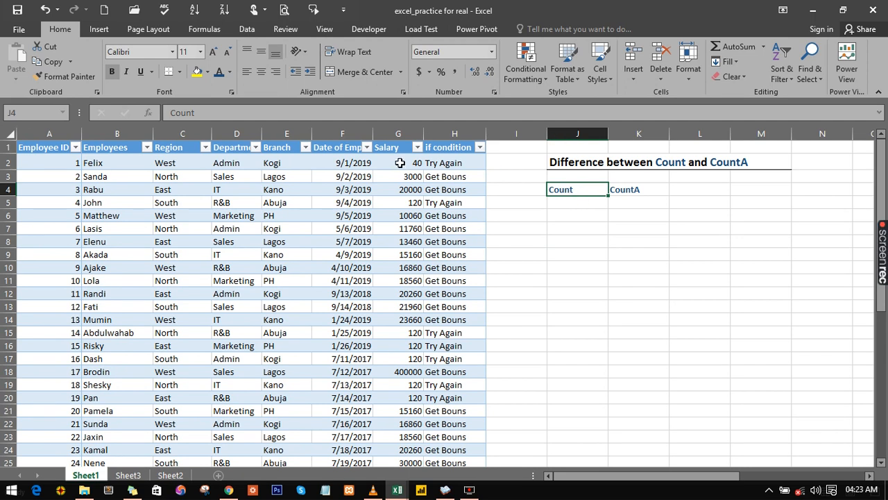
drag(400, 162, 401, 256)
click(643, 190)
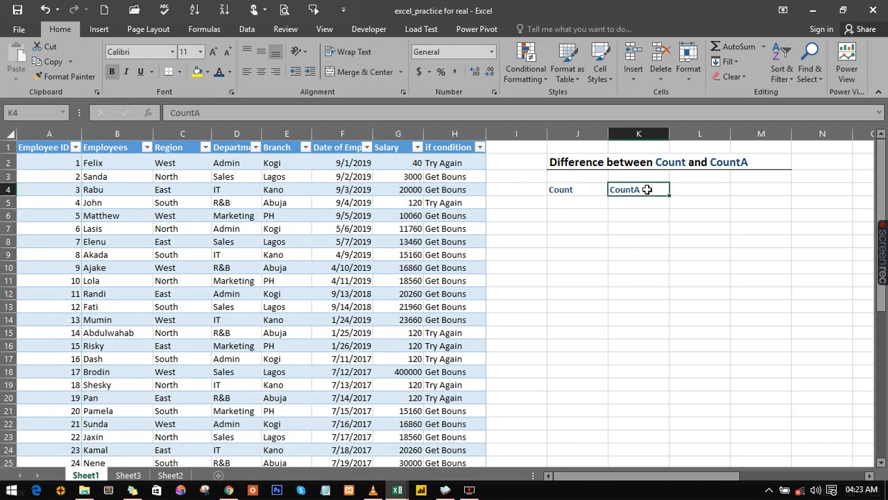
drag(388, 148, 396, 240)
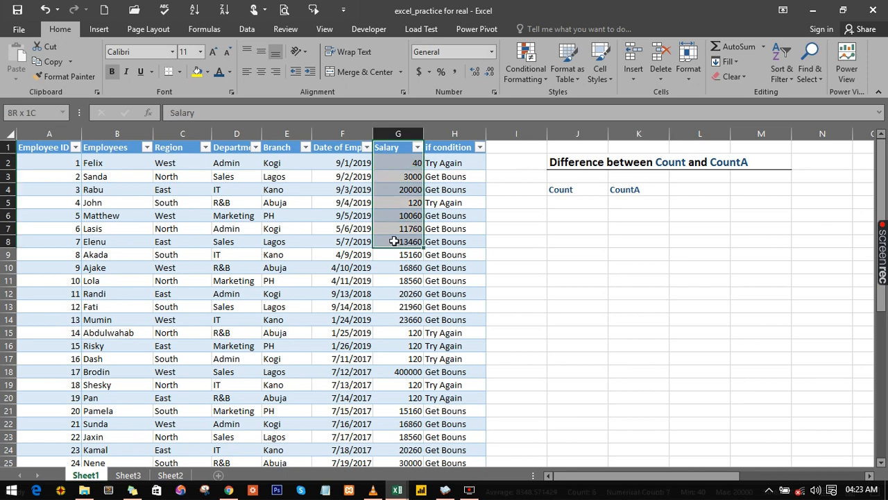
click(555, 192)
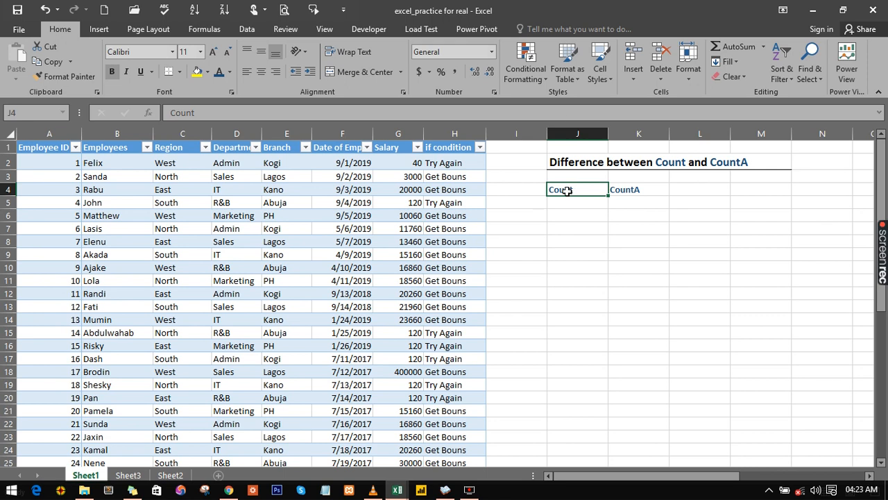
click(616, 189)
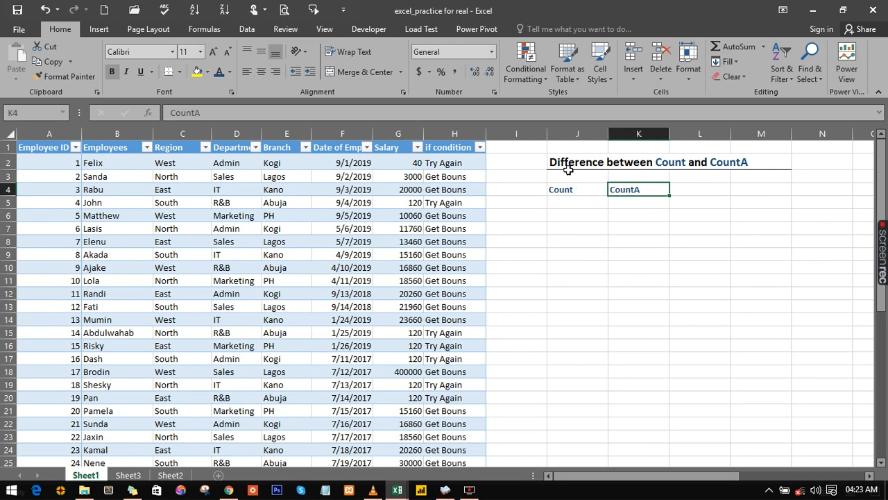
click(556, 193)
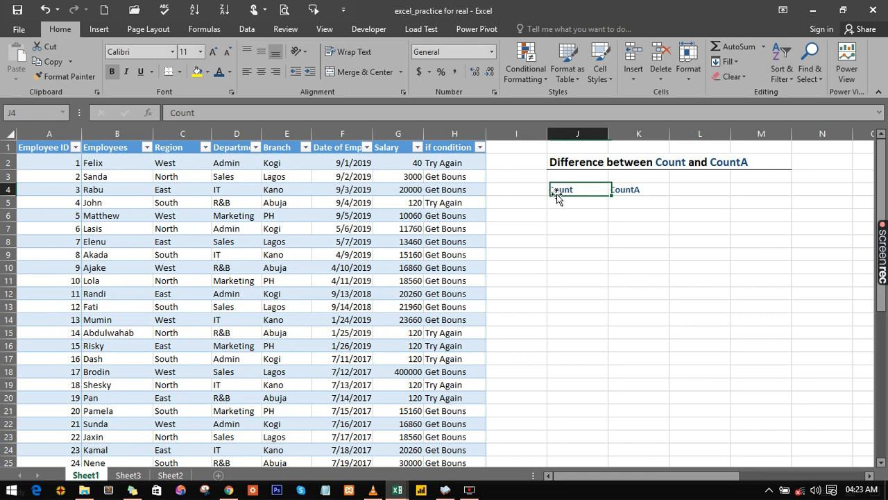
click(620, 188)
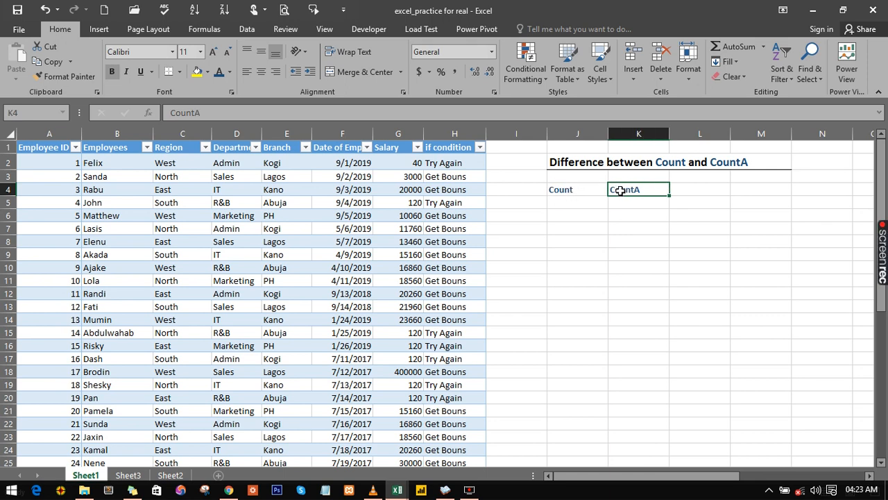
click(567, 190)
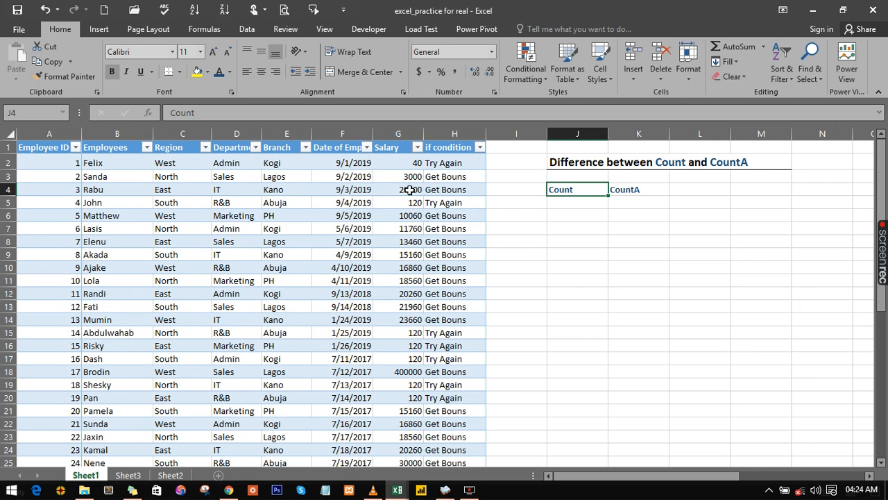
click(627, 190)
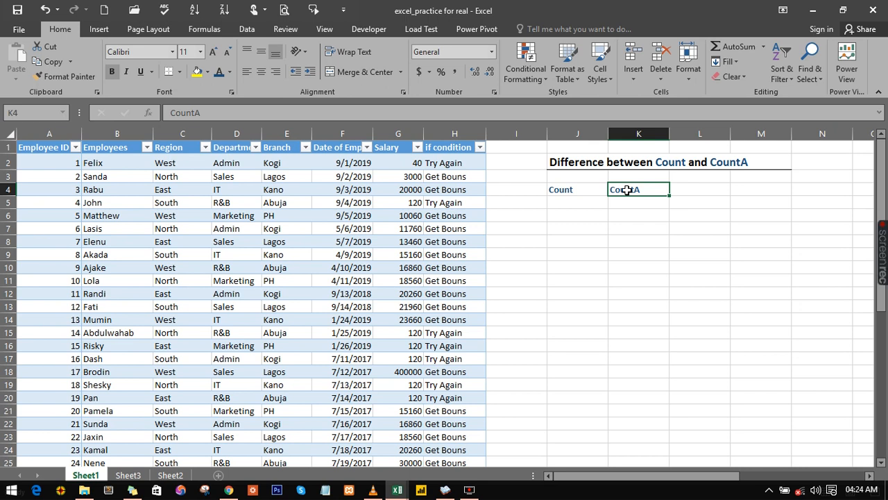
click(562, 191)
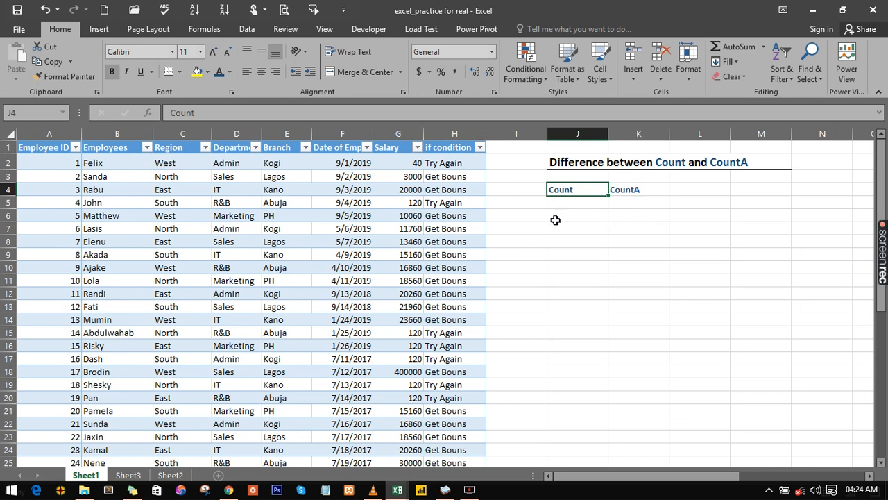
- Enter =COUNT(G:G) in cell J6 to count the numeric cells of the Salary column
click(555, 216)
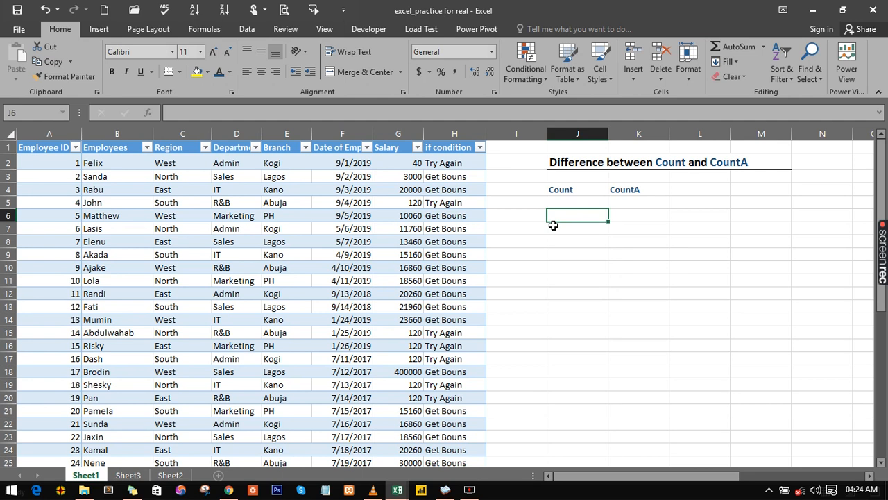
text(=count)
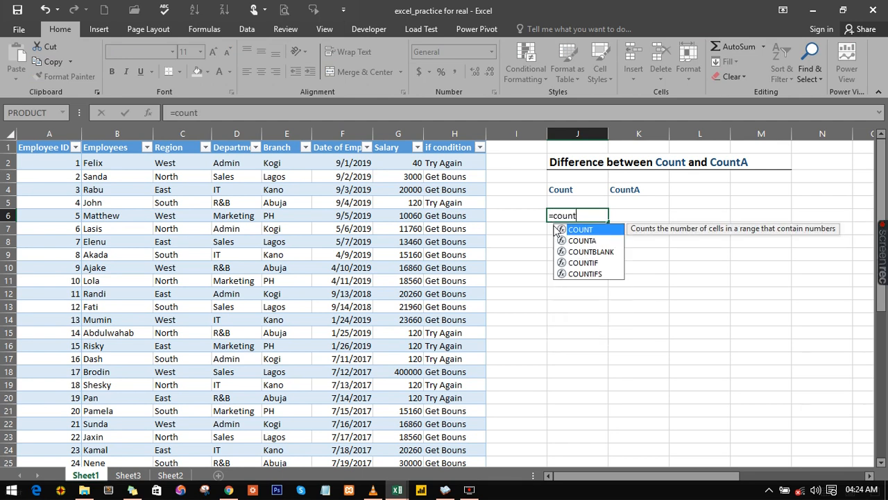
double_click(561, 229)
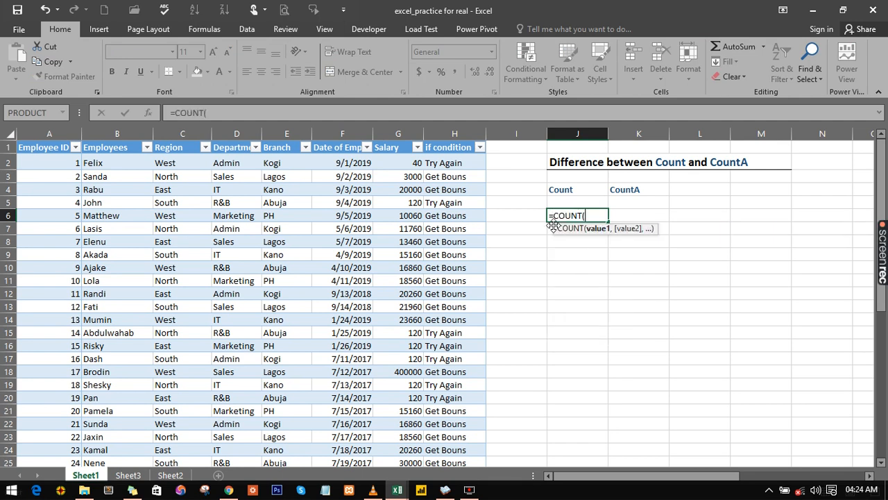
click(397, 133)
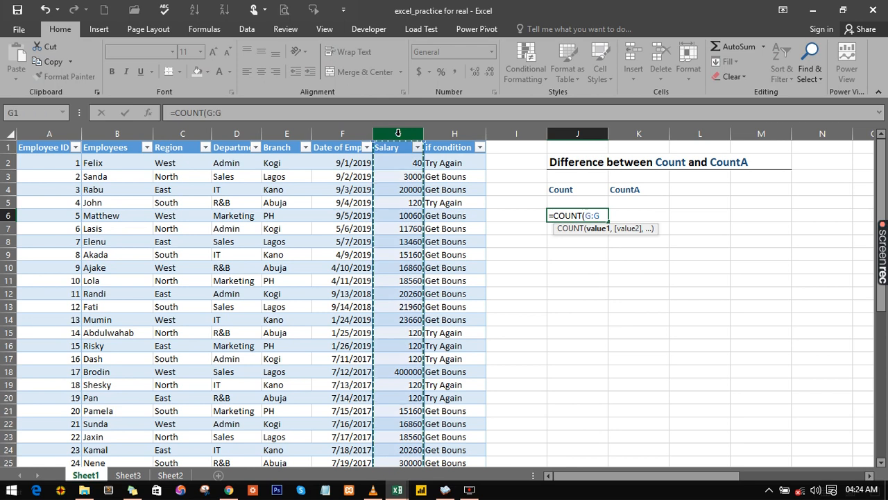
text())
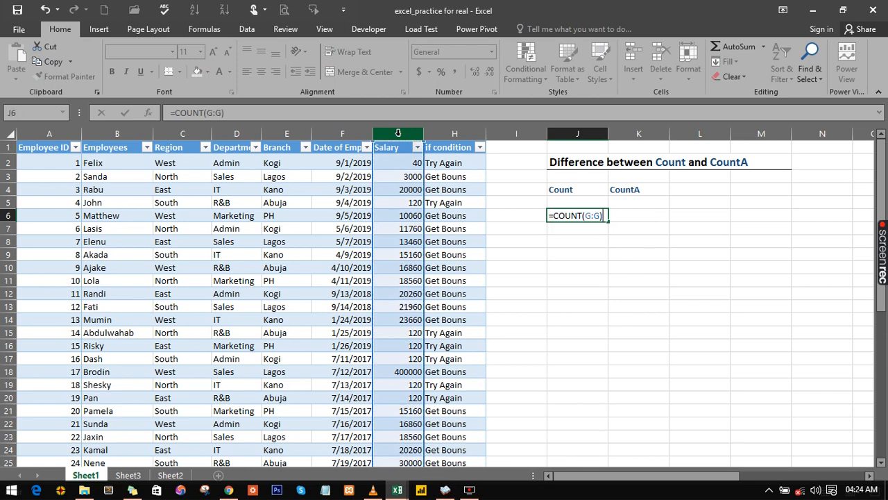
key(Return)
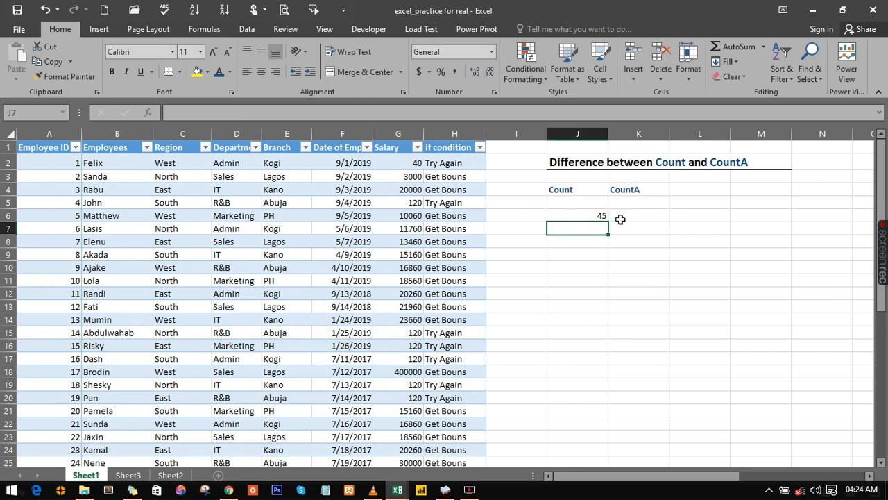
- Enter =COUNTA(G:G) in cell K6 to count the non-empty cells of the Salary column
click(624, 216)
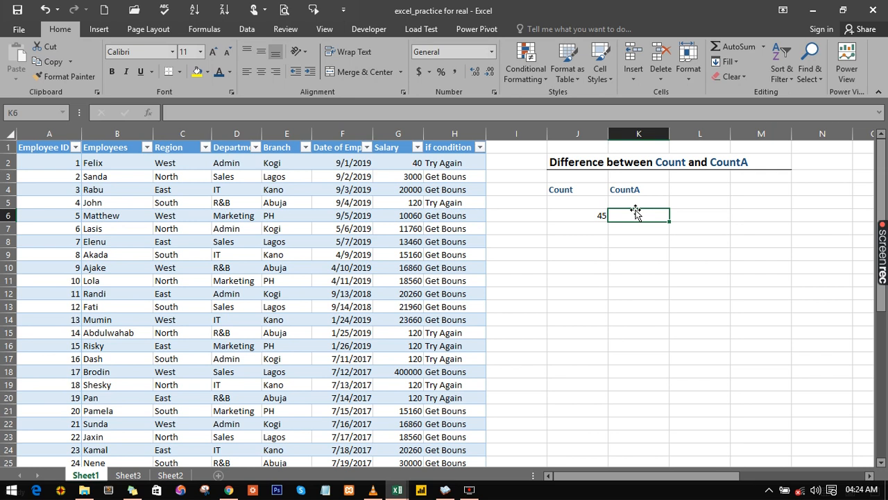
text(=cou)
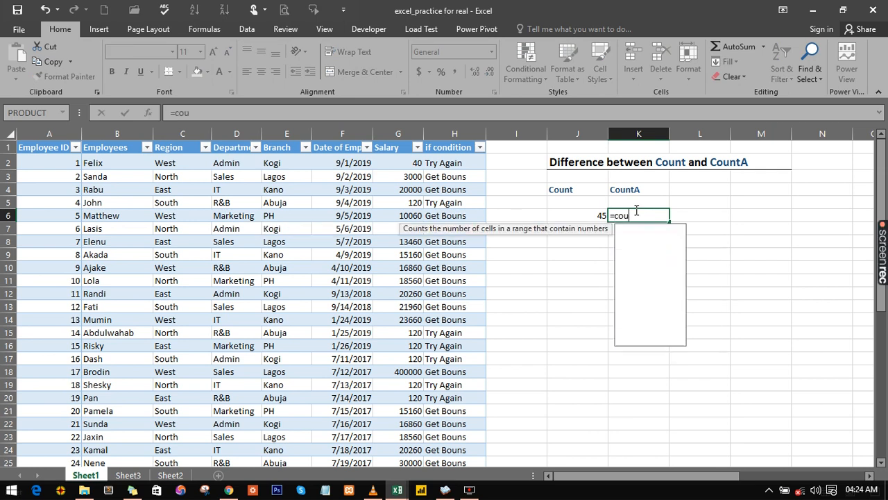
text(nta)
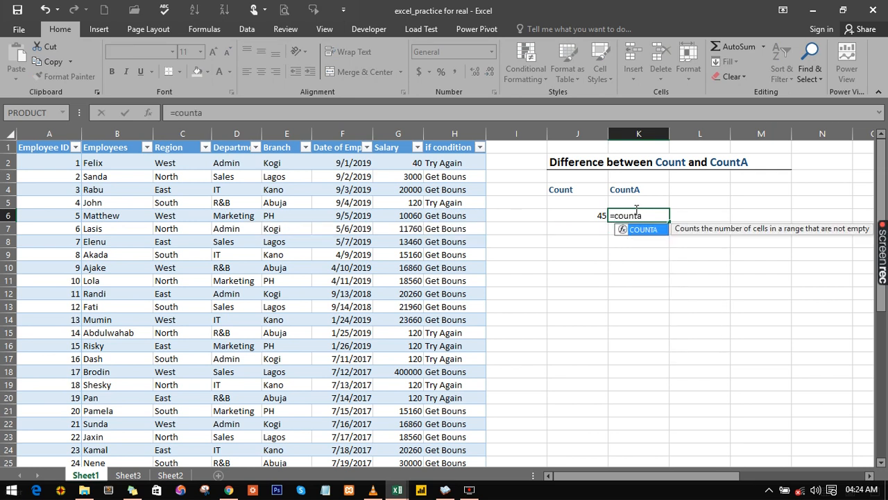
key(Tab)
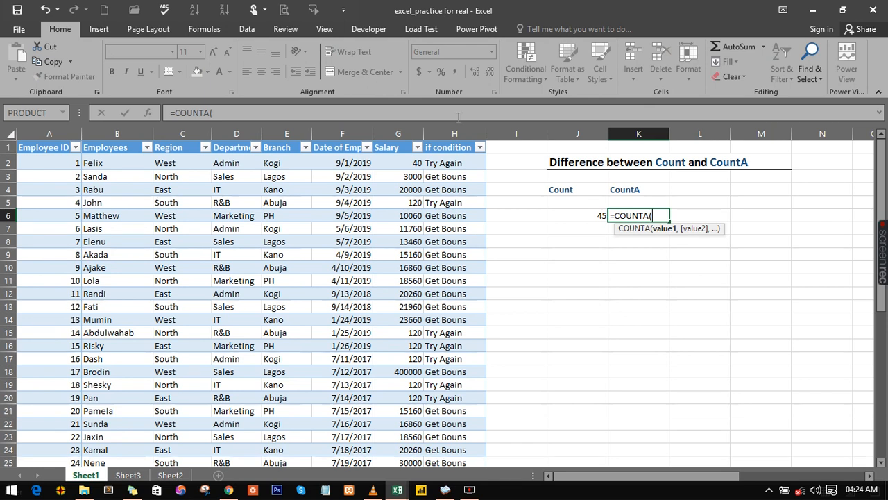
click(395, 133)
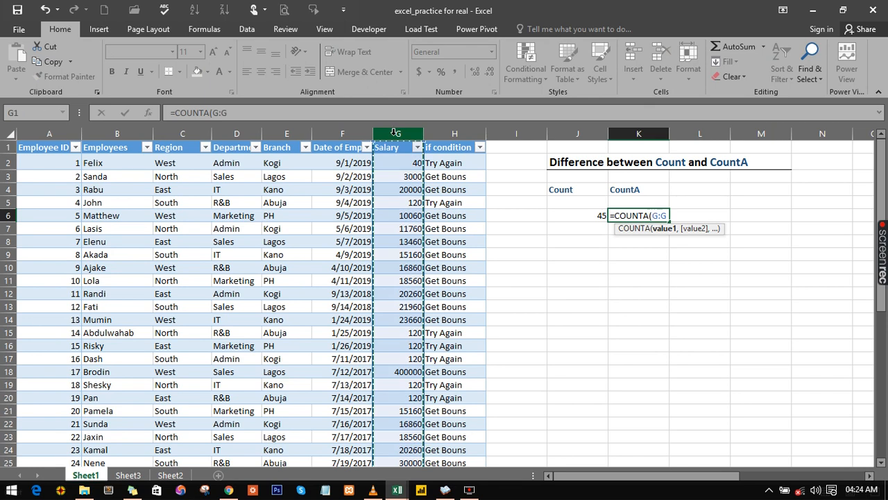
key(Return)
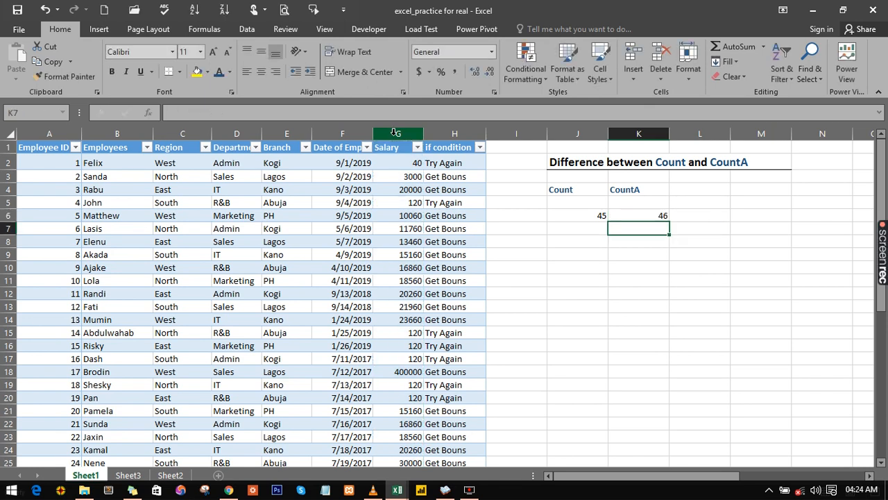
click(656, 216)
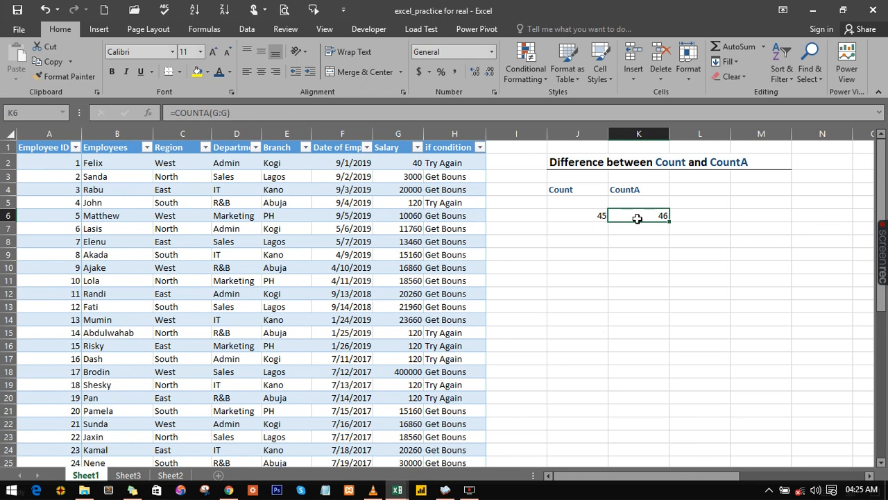
- Enter a COUNT formula over the whole Employees column (B:B) in cell J8
click(573, 243)
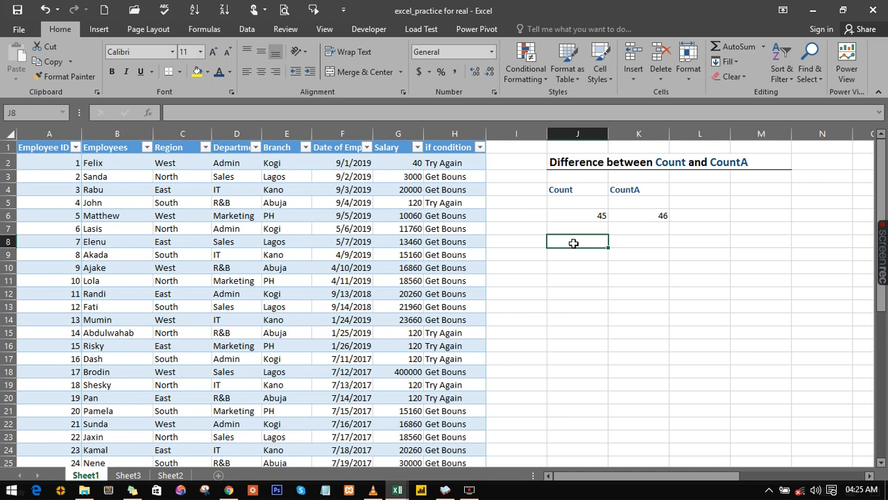
text(=)
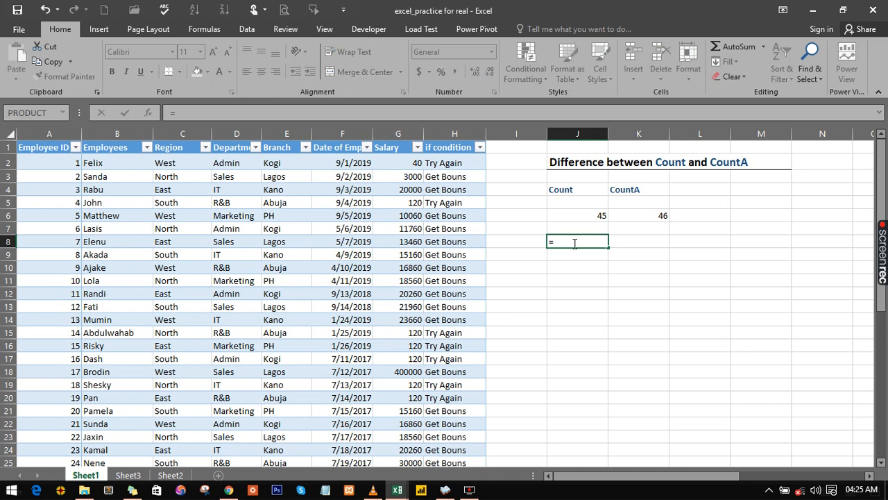
text(count)
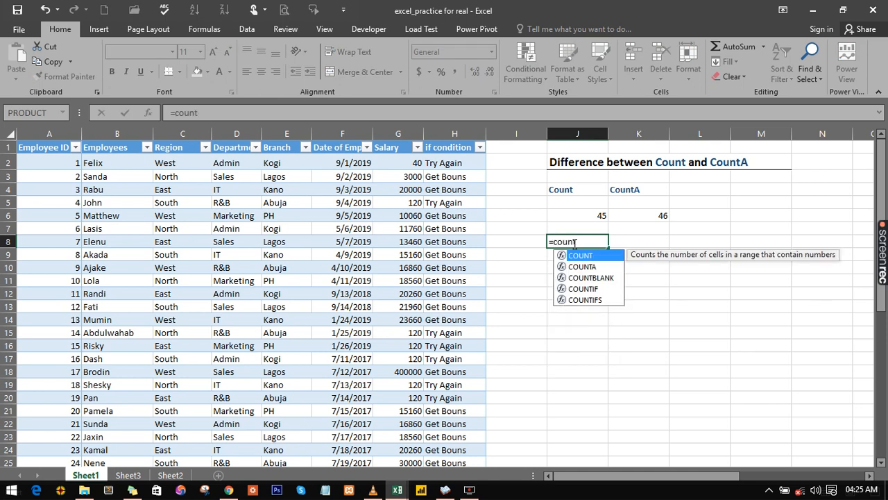
key(Tab)
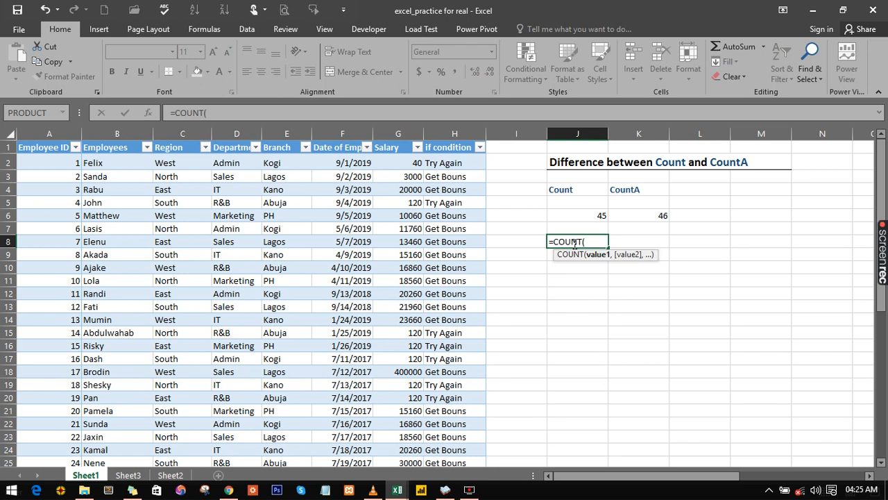
click(127, 132)
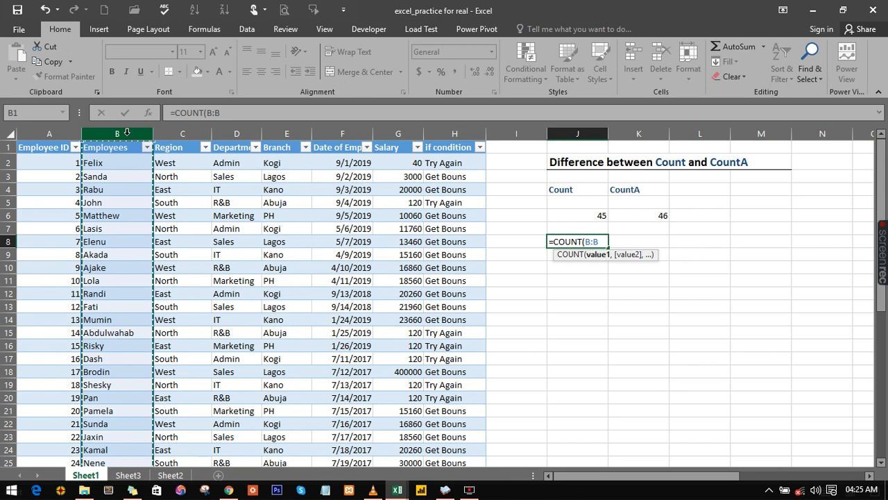
key(Return)
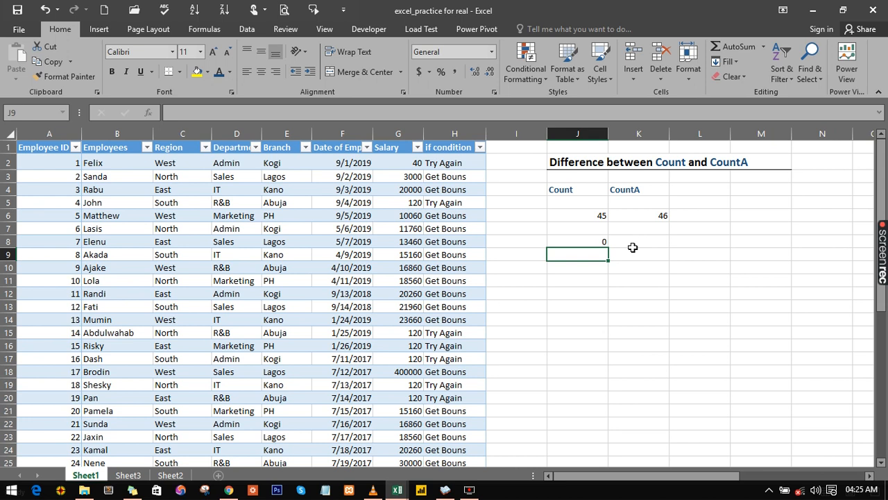
- Enter a COUNTA formula over the whole Employees column (B:B) in cell K8
click(630, 240)
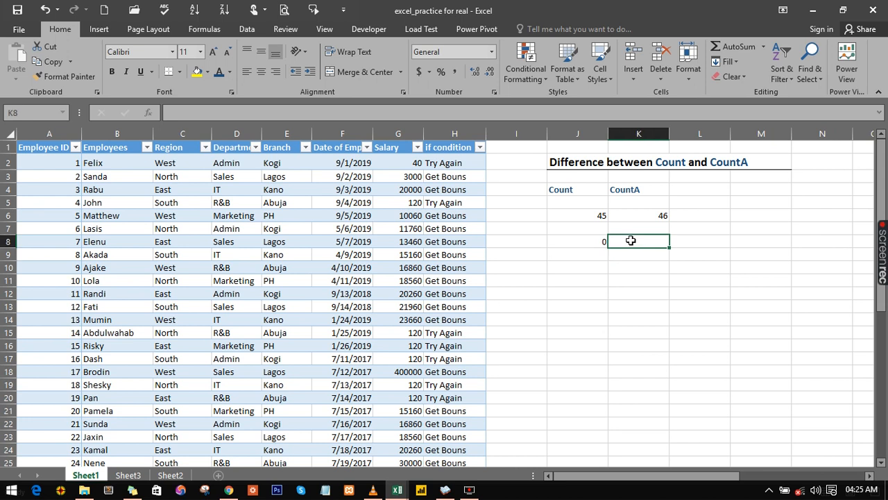
text(=counta)
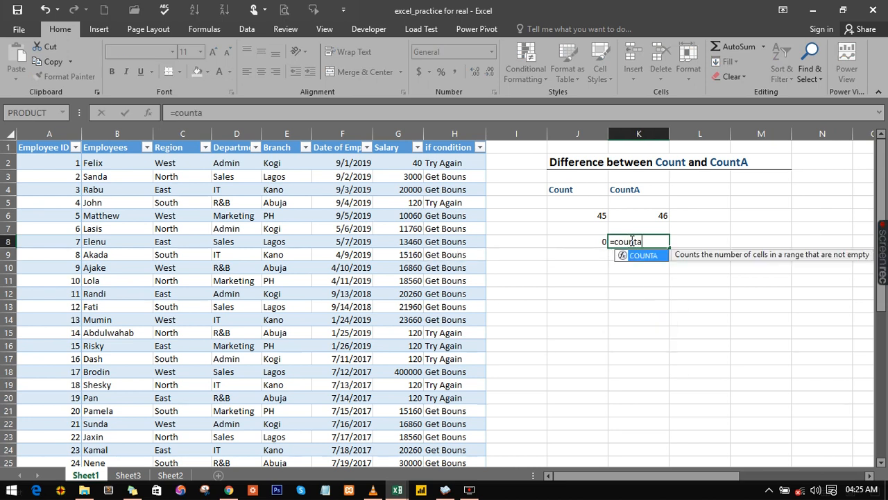
key(Tab)
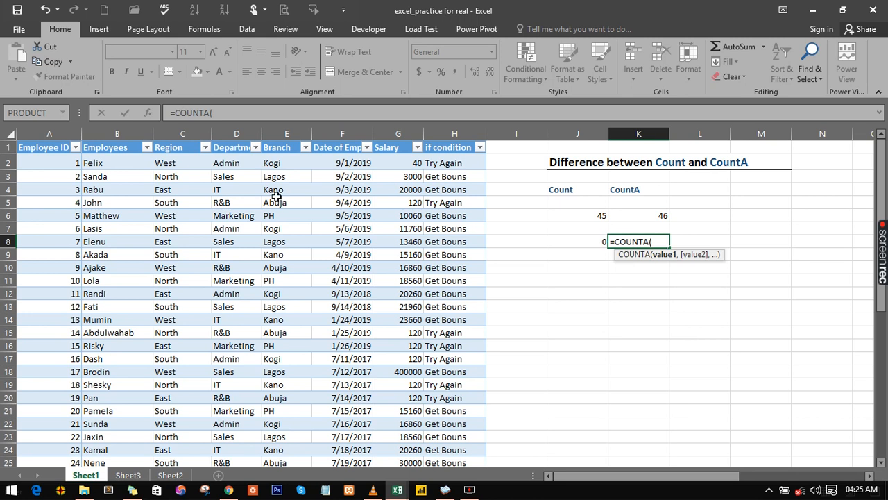
click(115, 134)
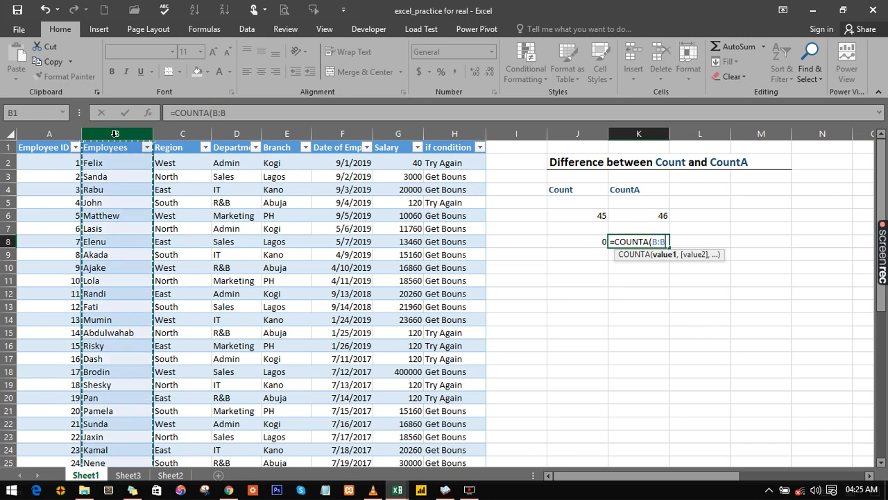
key(Return)
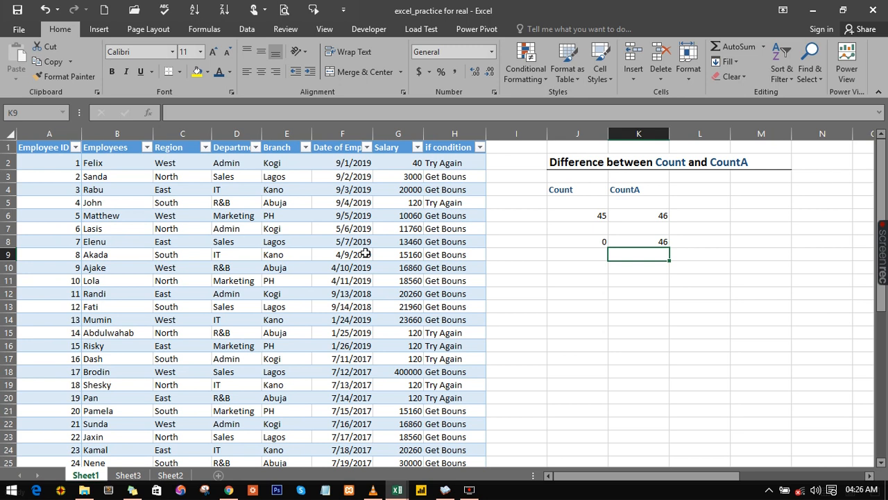
- Extend the formula in K8 to =COUNTA(B:B)-1 so the header row is excluded from the count
click(642, 241)
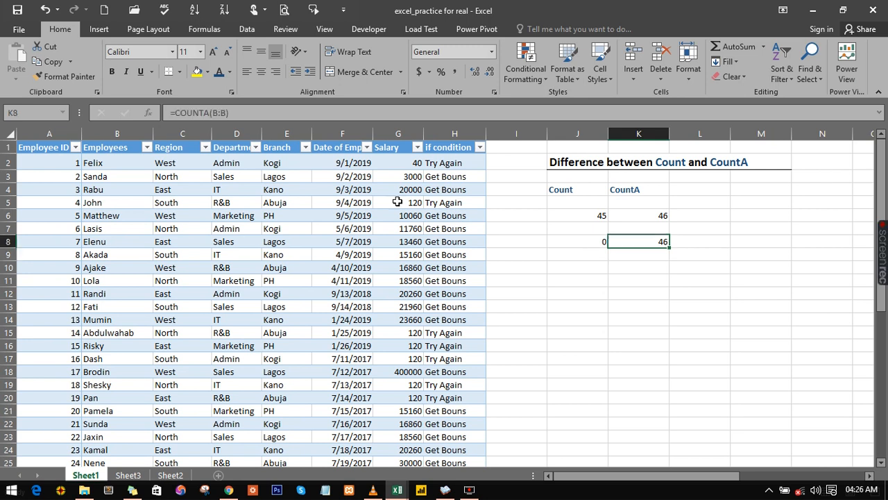
click(271, 113)
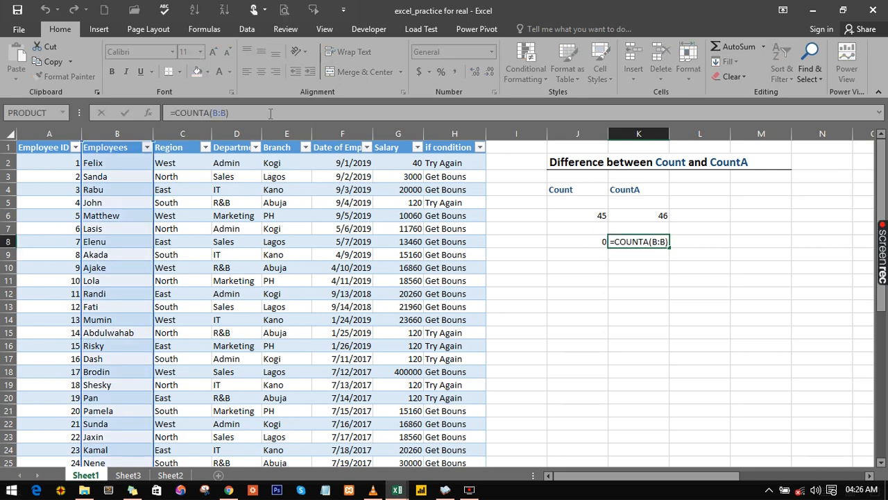
text(-)
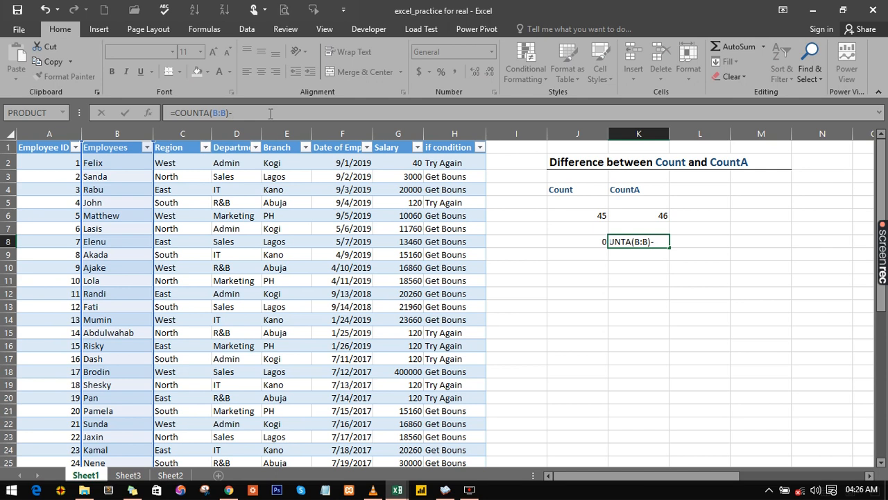
text(1)
key(Return)
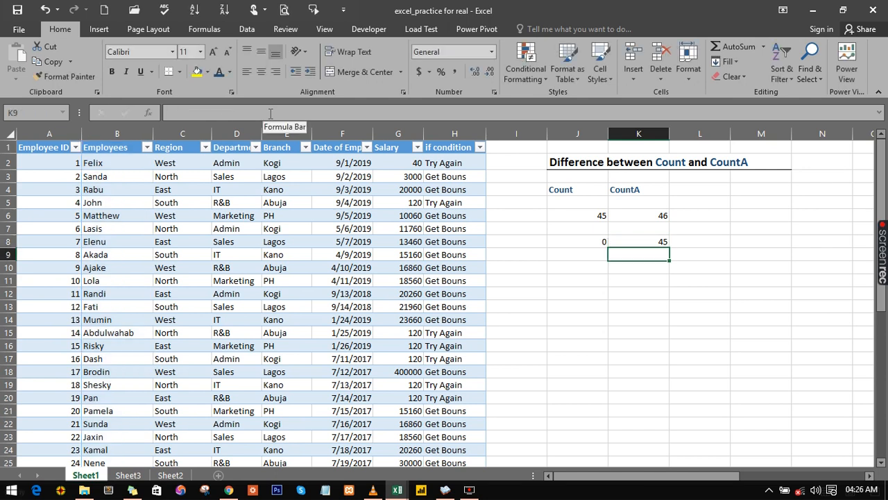